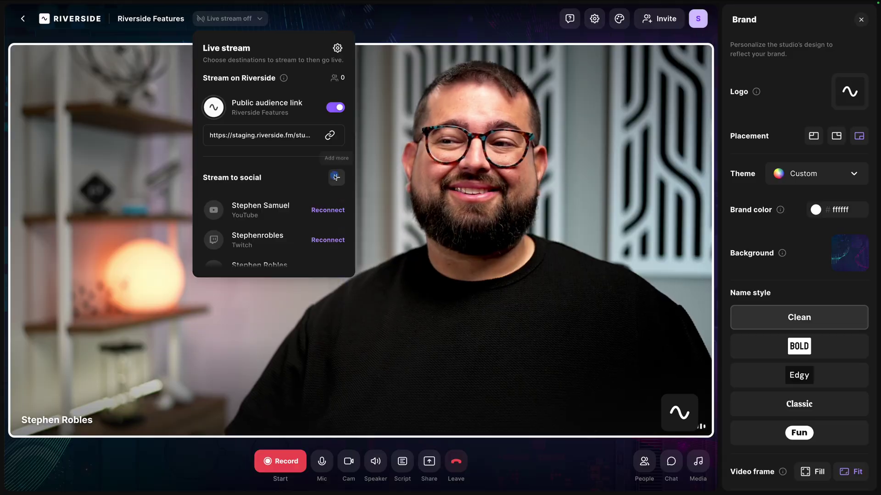
# Look over the social streaming destinations and live stream settings, then enter the recording studio.
pyautogui.click(335, 175)
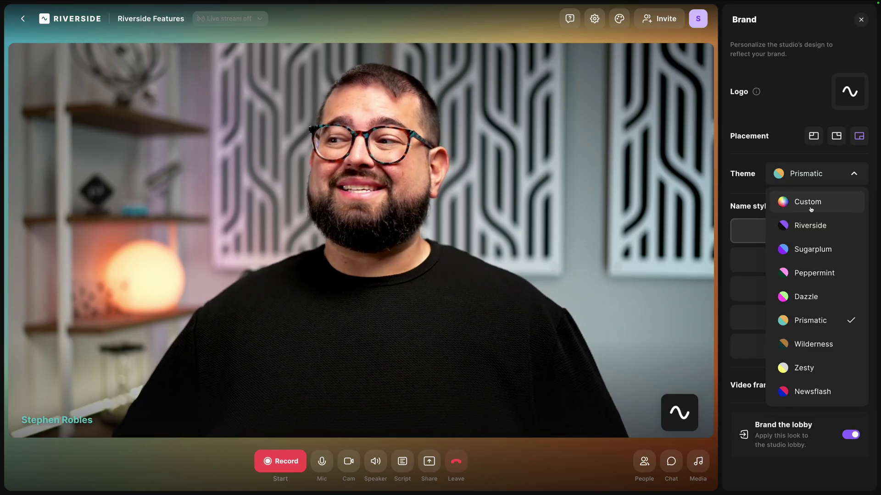
pyautogui.click(809, 203)
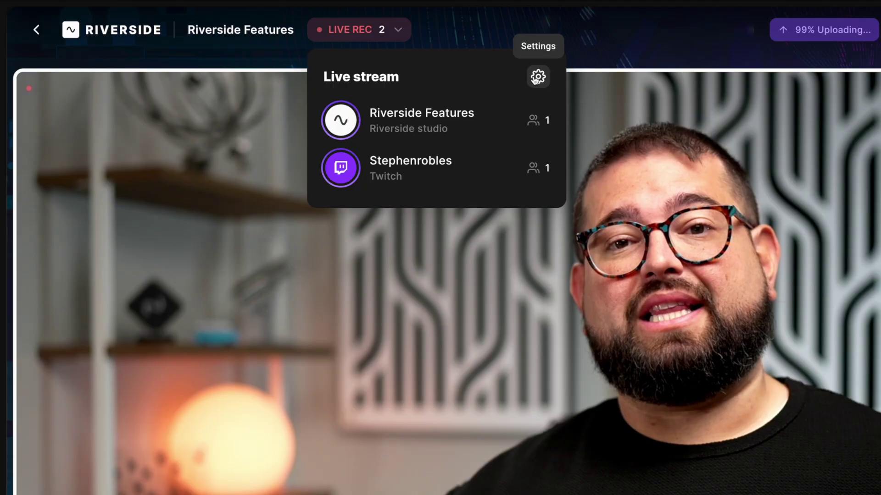
pyautogui.click(533, 75)
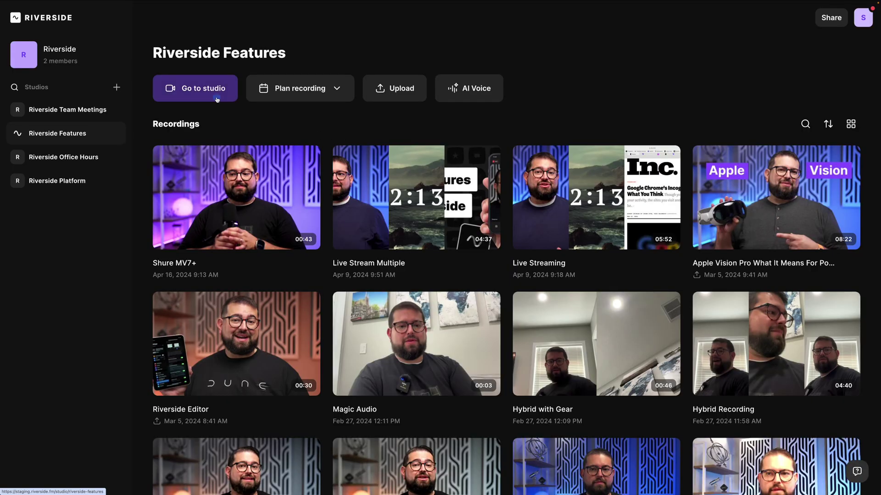
pyautogui.click(217, 98)
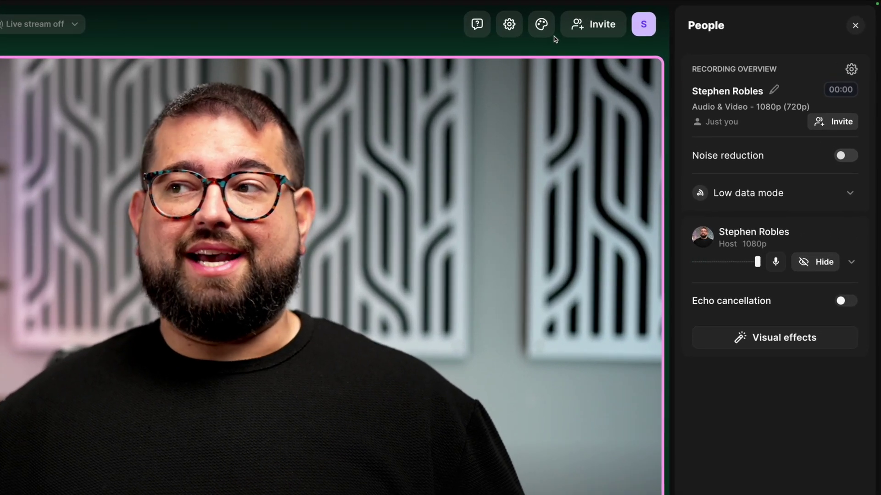
# In studio branding, try the Wilderness and Prismatic themes, choose Custom, and apply the image background.
pyautogui.click(601, 19)
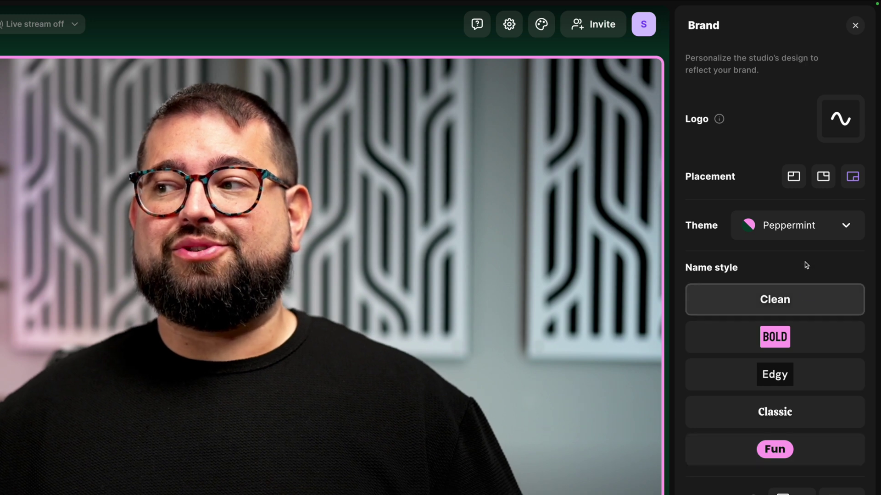
pyautogui.click(803, 238)
pyautogui.click(793, 447)
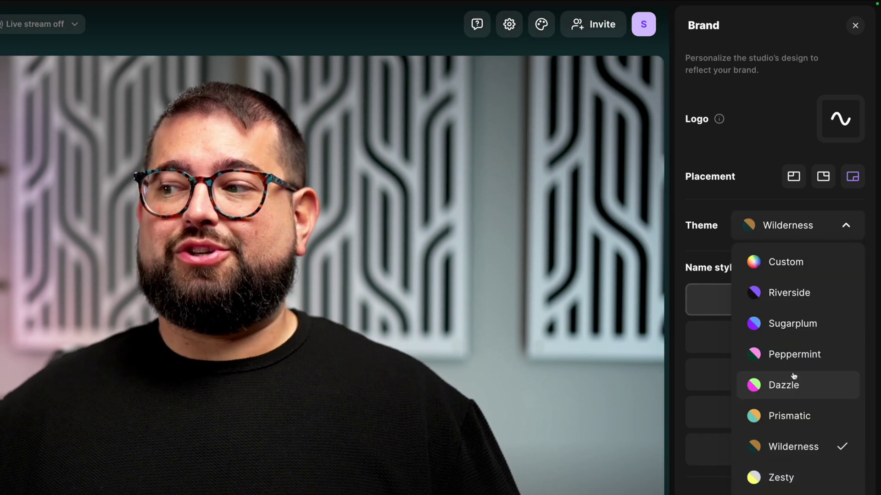
pyautogui.click(794, 416)
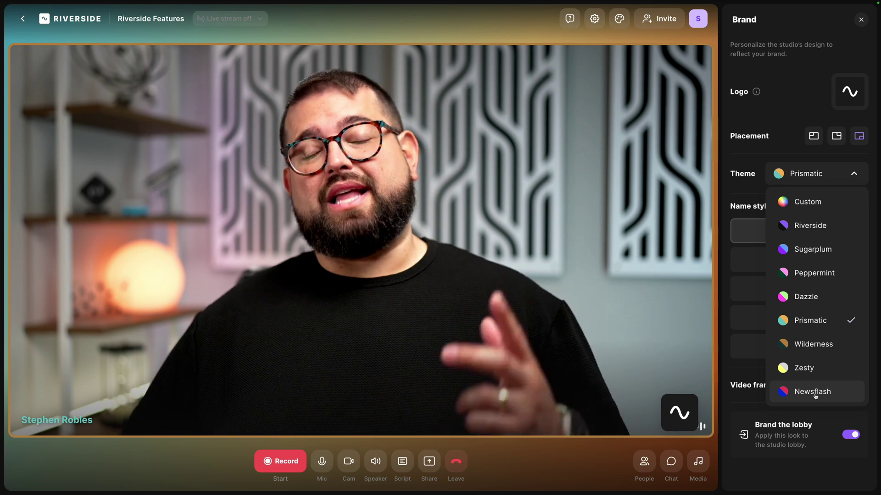
pyautogui.click(796, 130)
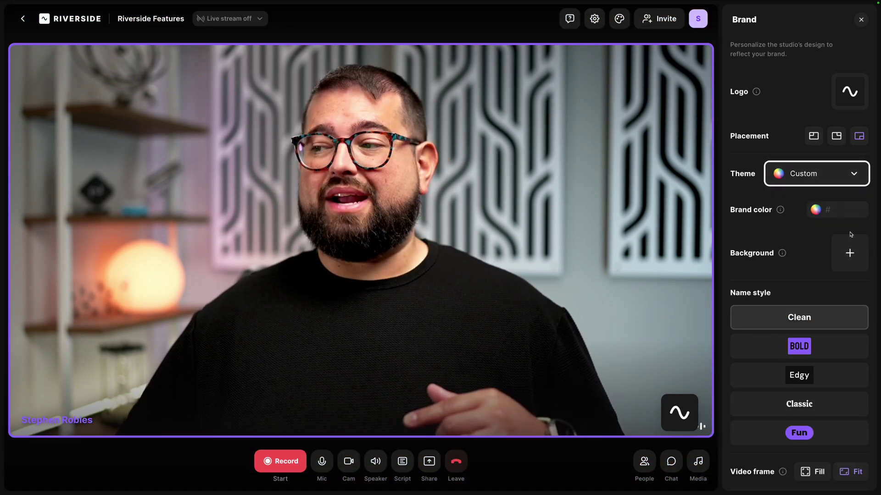
pyautogui.click(850, 253)
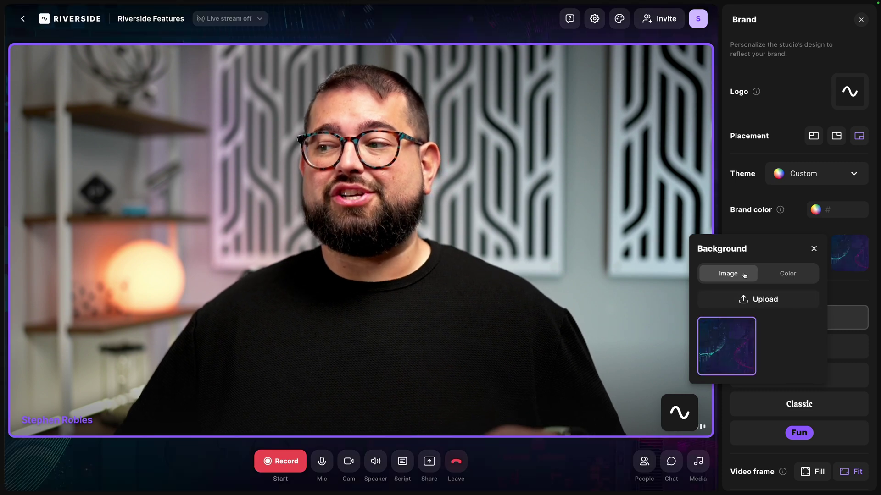
# Dismiss the background options and bring up the live stream destinations.
pyautogui.click(285, 100)
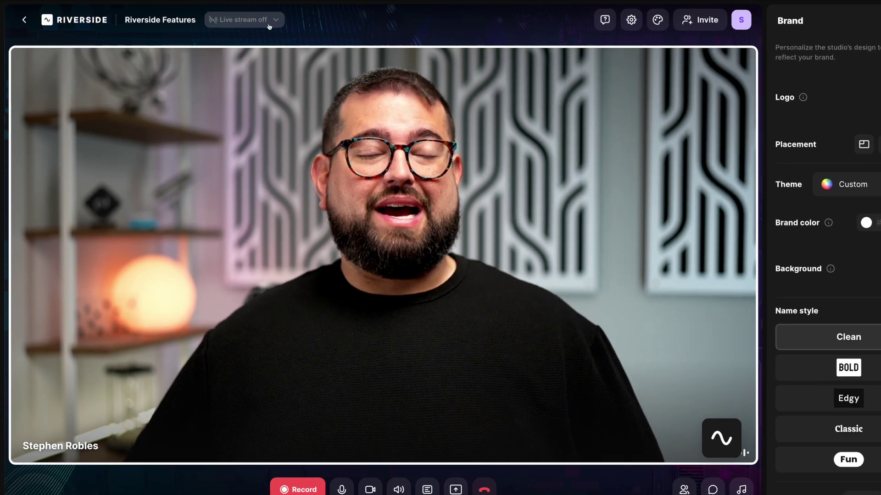
pyautogui.click(269, 24)
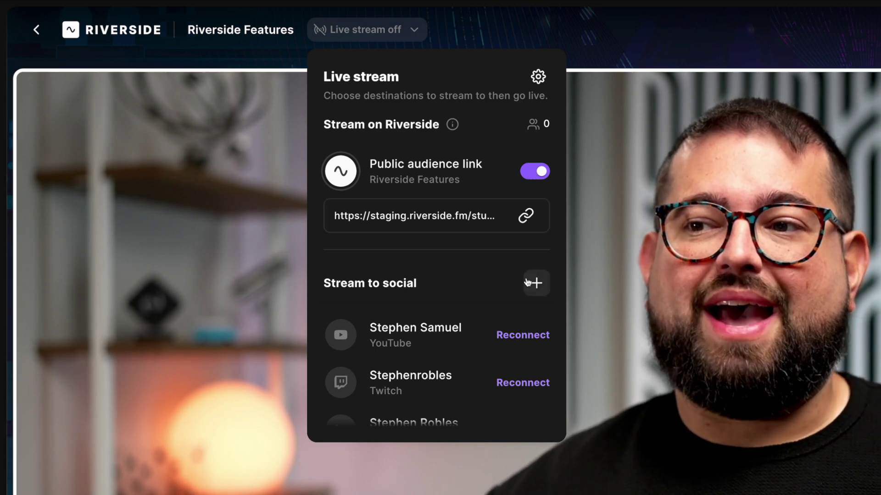
# Connect a Twitch channel from the social platform list, then bring up the guest invite options.
pyautogui.click(528, 282)
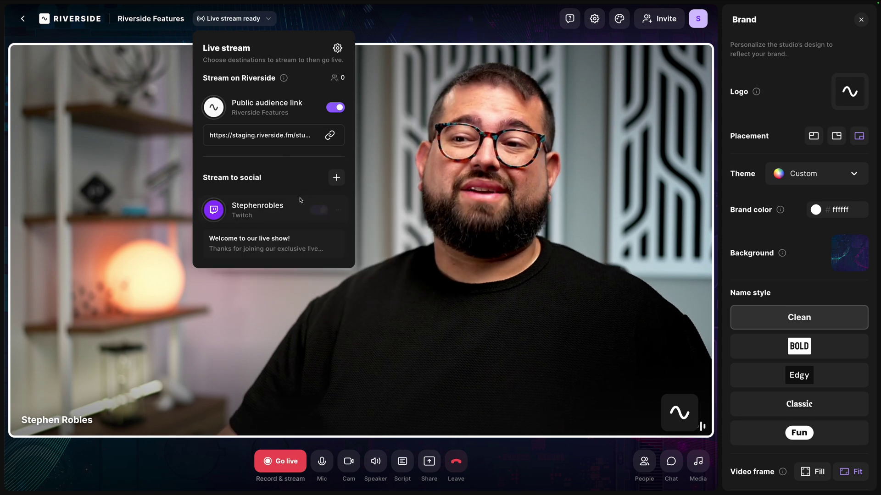
pyautogui.click(337, 182)
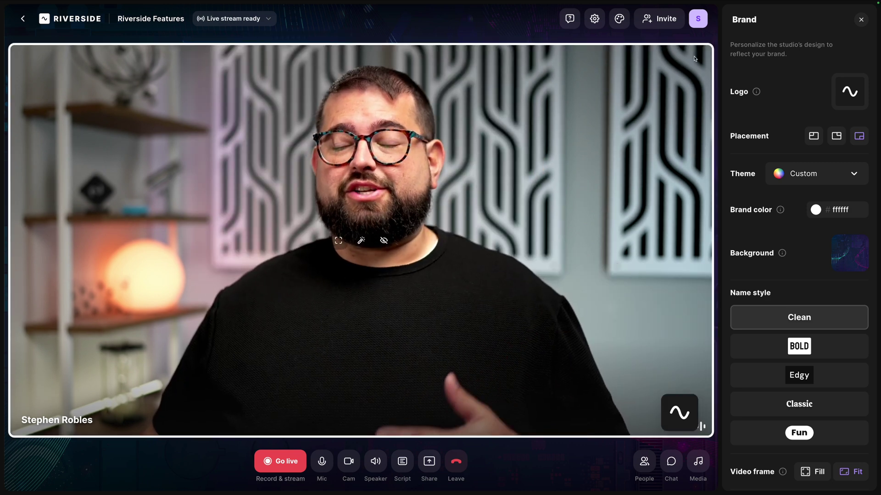
pyautogui.click(659, 18)
# Copy the guest invite link, close the invitation, and show the studio media list.
pyautogui.click(558, 255)
pyautogui.click(581, 115)
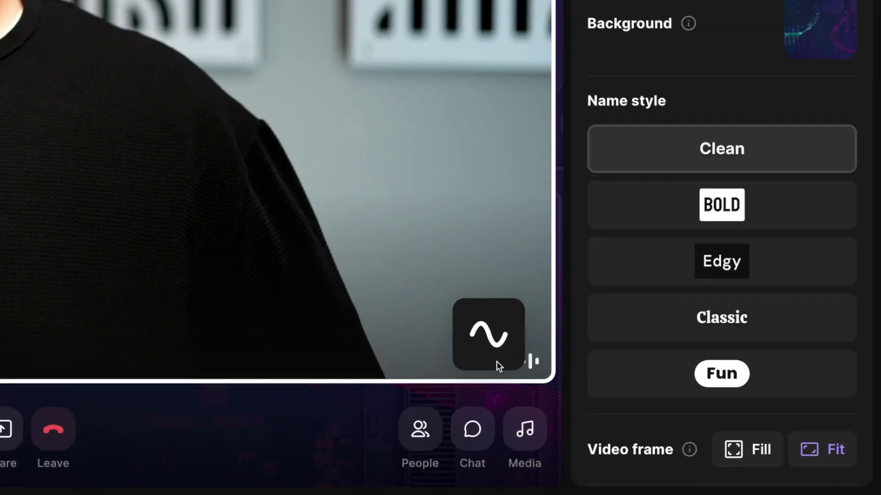
pyautogui.click(528, 428)
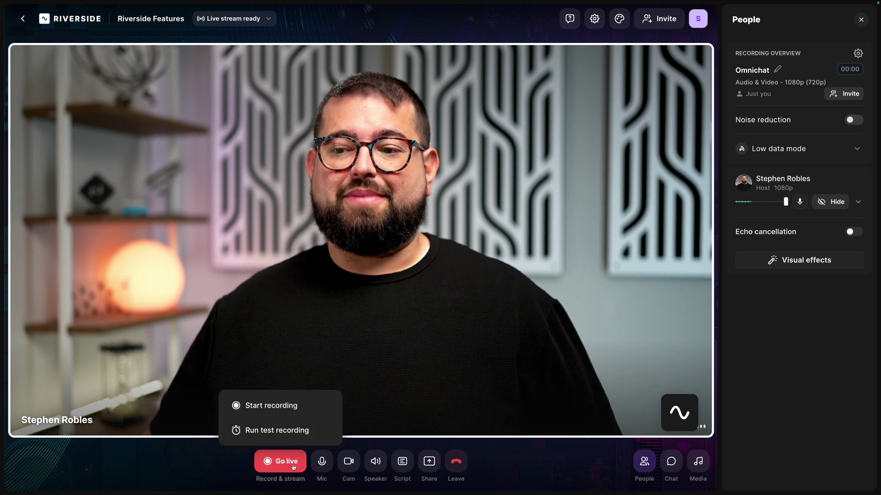
# Start Record & stream, then view the live broadcast and its chat on the Twitch channel page.
pyautogui.click(275, 405)
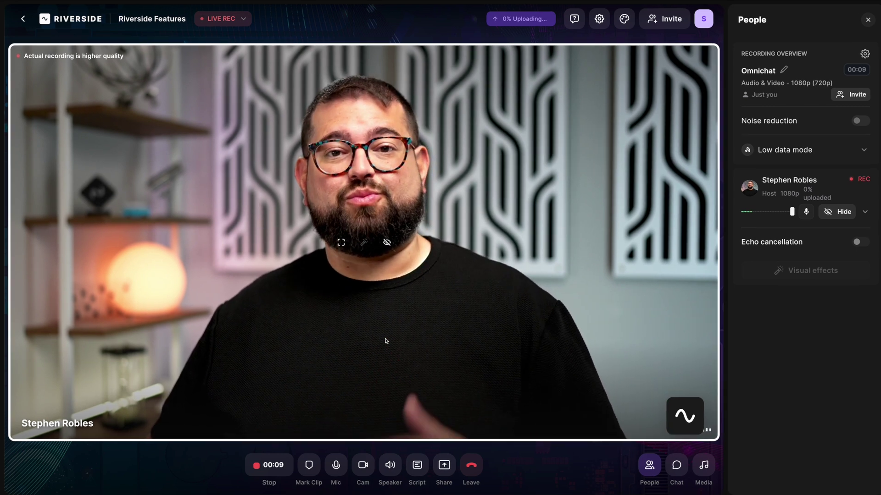
pyautogui.click(240, 18)
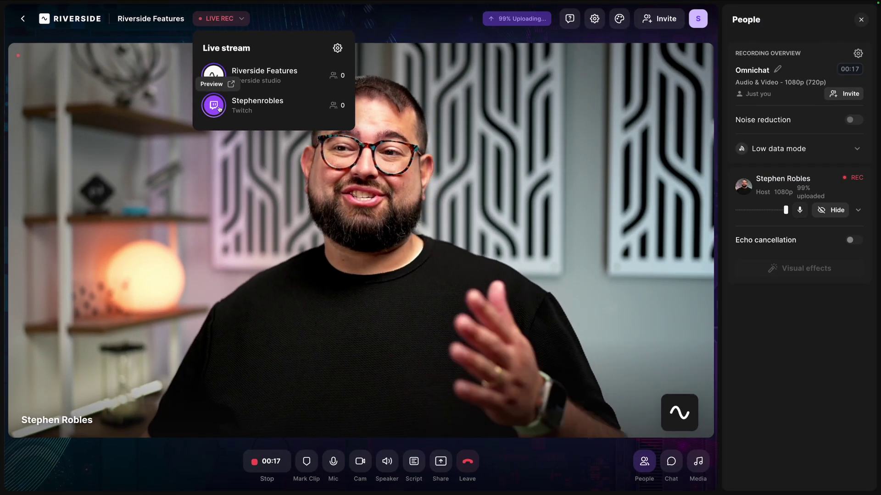
pyautogui.click(349, 176)
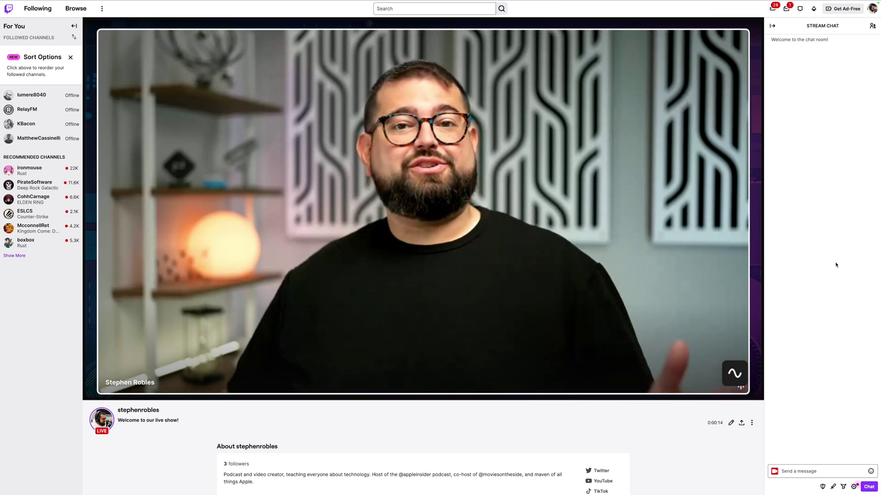
pyautogui.click(806, 467)
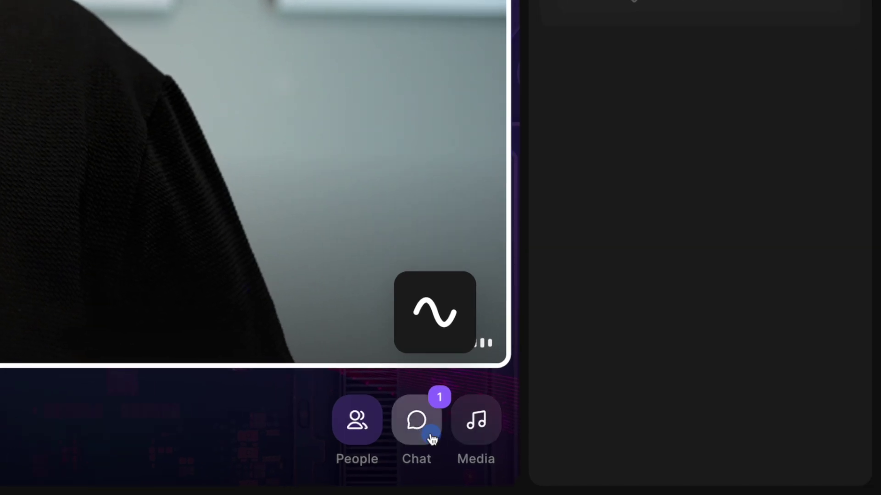
# Read the live stream chat beside the studio and download it as Riverside Features_everyone.txt.
pyautogui.click(431, 437)
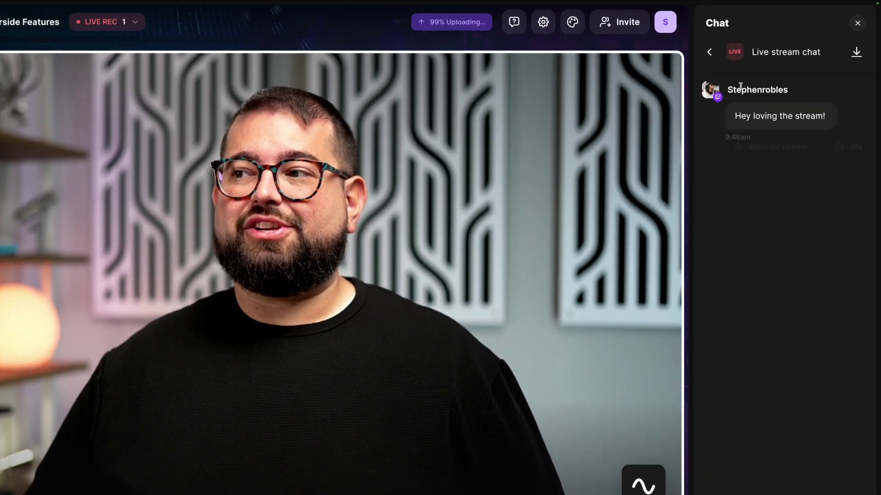
pyautogui.moveTo(800, 112)
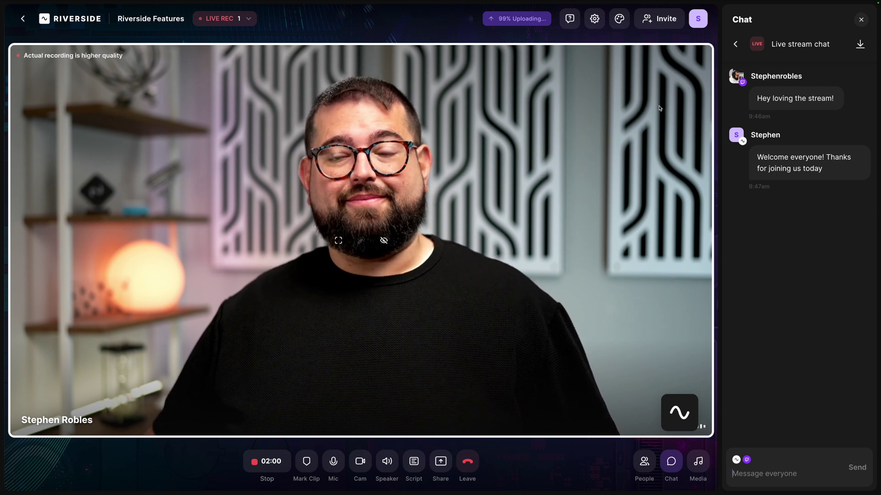
pyautogui.click(658, 20)
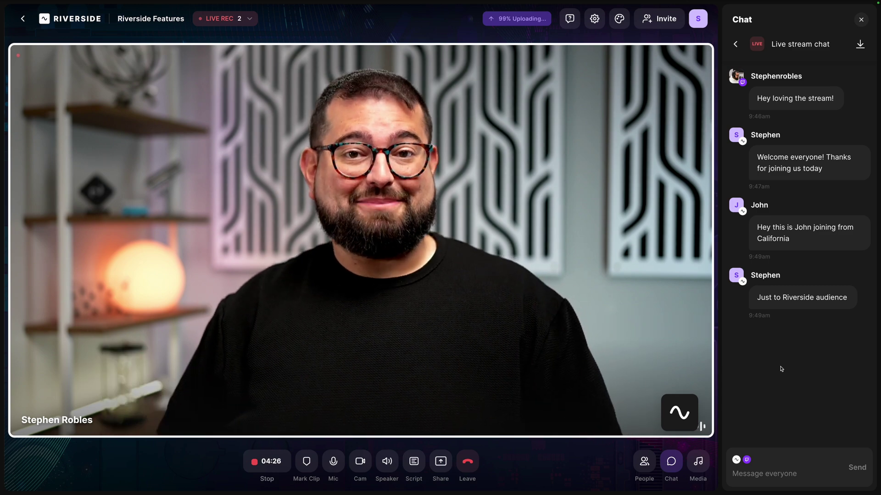
pyautogui.moveTo(797, 228)
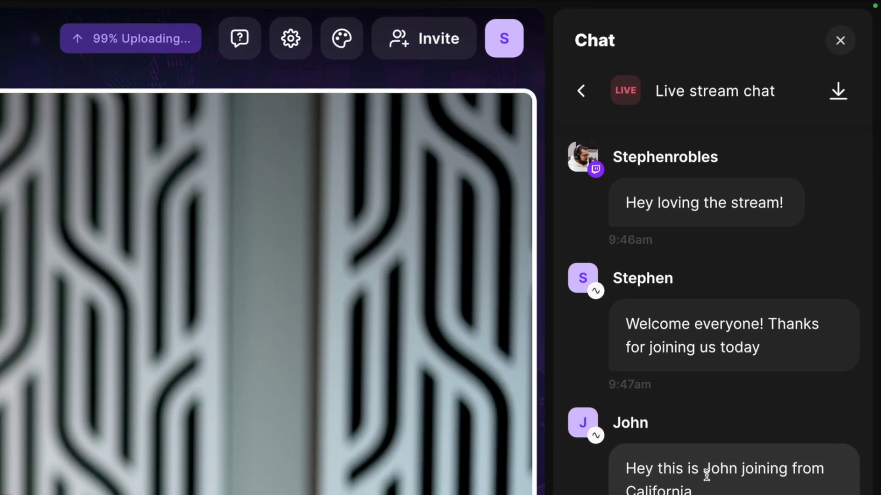
pyautogui.click(843, 99)
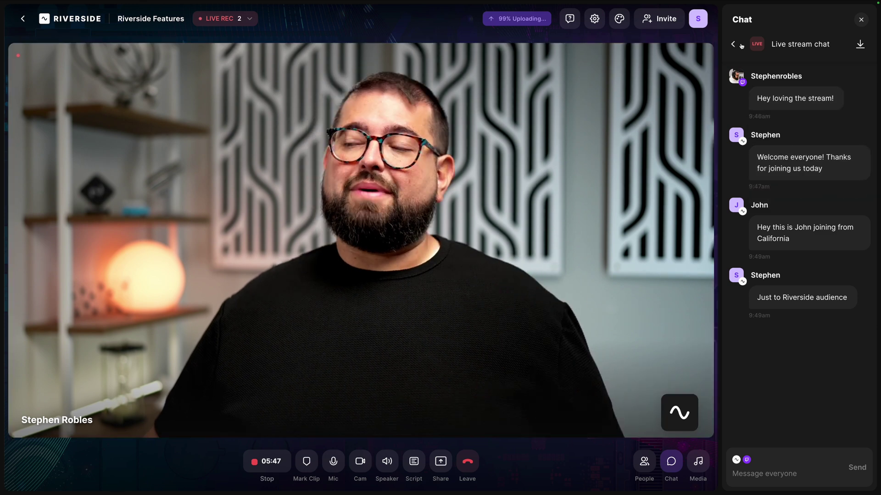
pyautogui.click(735, 44)
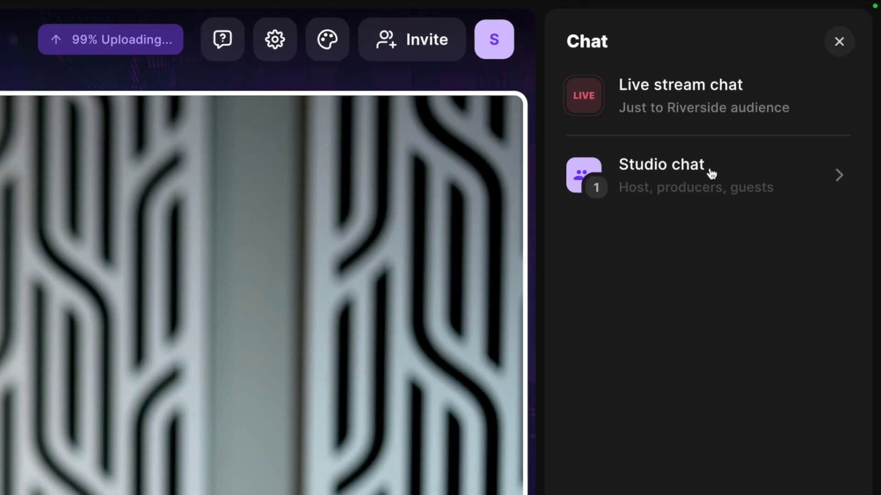
# Check the backstage Studio chat and the live stream settings, then stop the recording and stream.
pyautogui.click(710, 174)
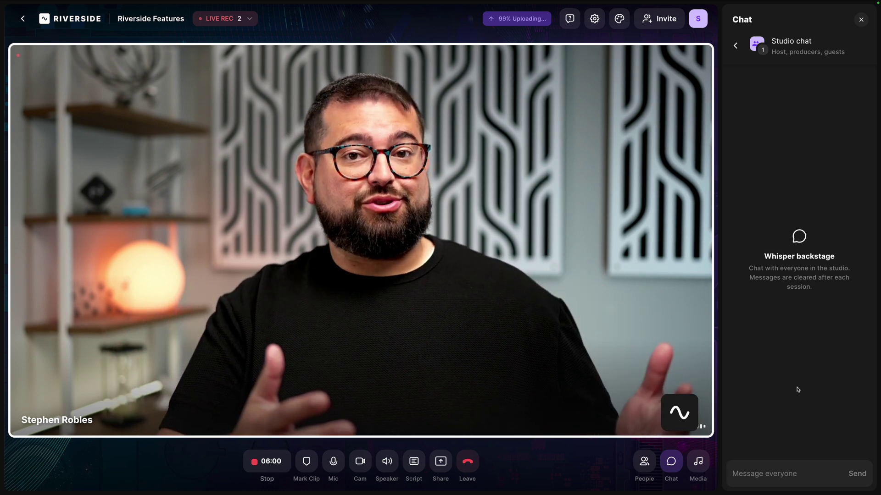
pyautogui.click(249, 18)
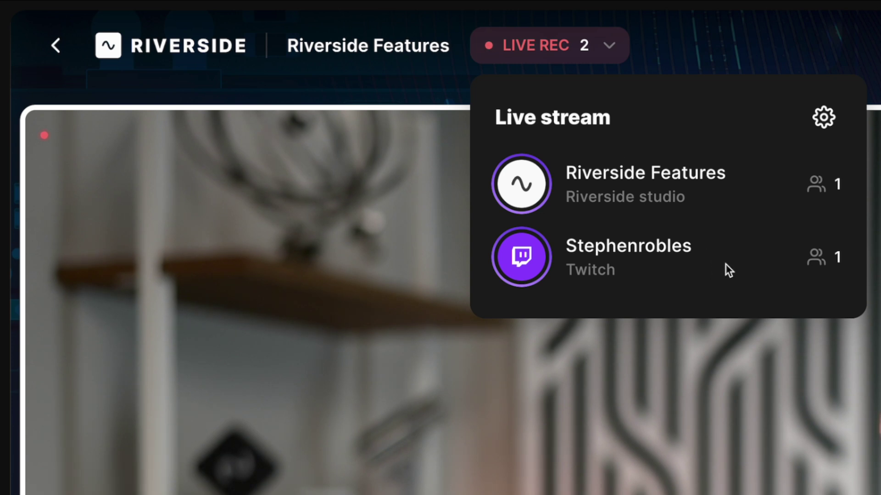
pyautogui.click(821, 118)
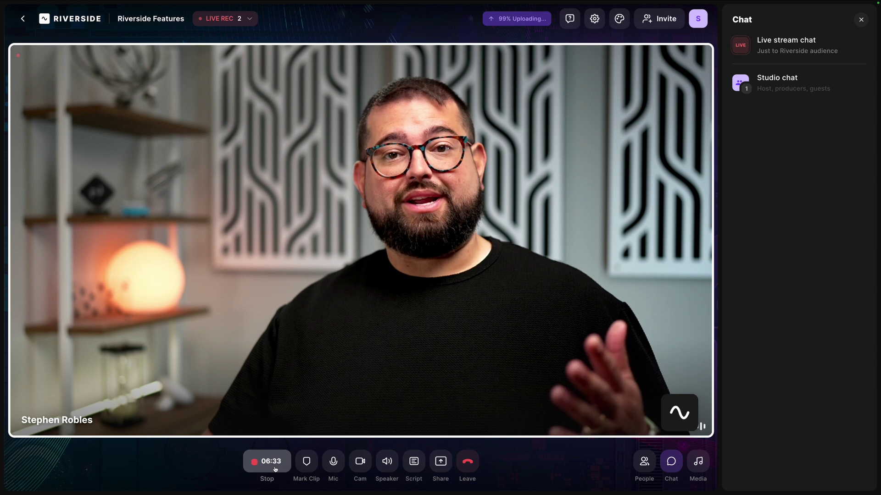
pyautogui.click(276, 468)
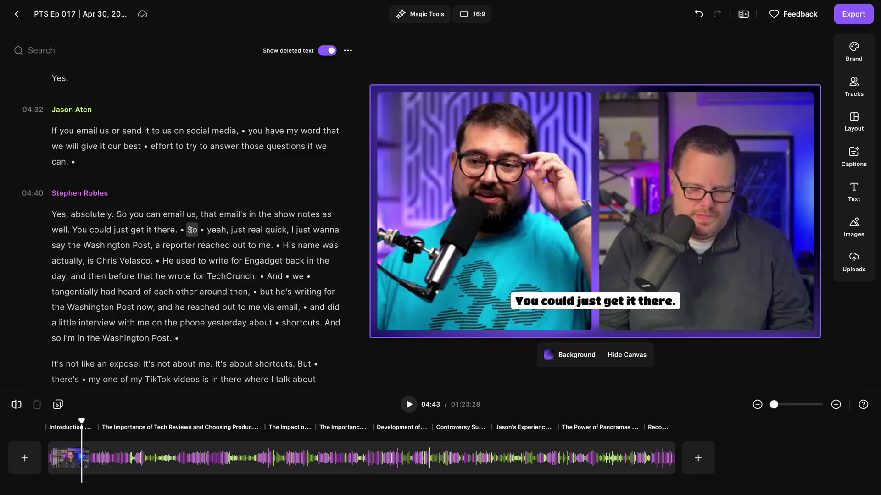
# Scroll down while the stopped recording finishes uploading.
pyautogui.scroll(-3, 190, 230)
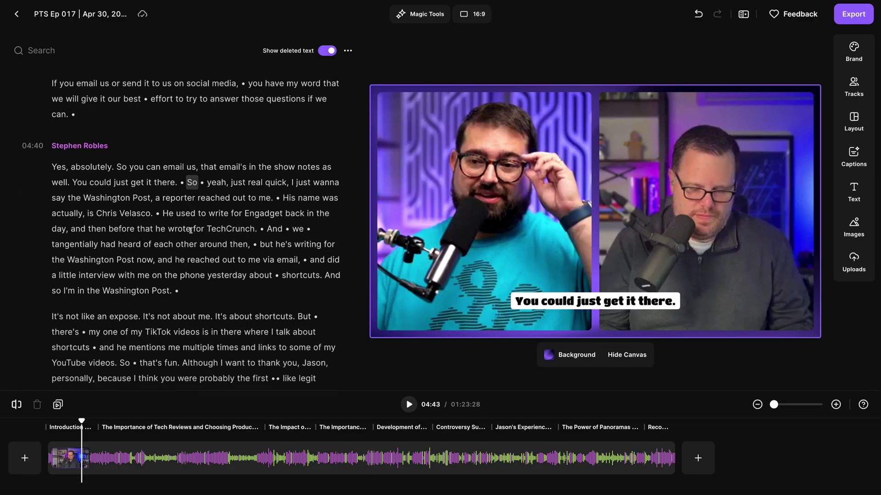
# Delete the Engadget and TechCrunch sentence from the transcript, browse Images, and bring up Set pace.
pyautogui.moveTo(168, 186); pyautogui.dragTo(255, 201)
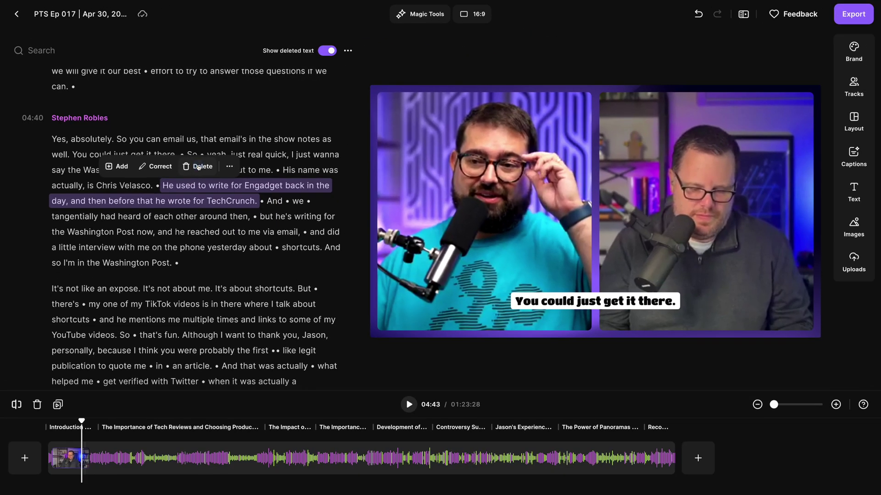
pyautogui.click(198, 167)
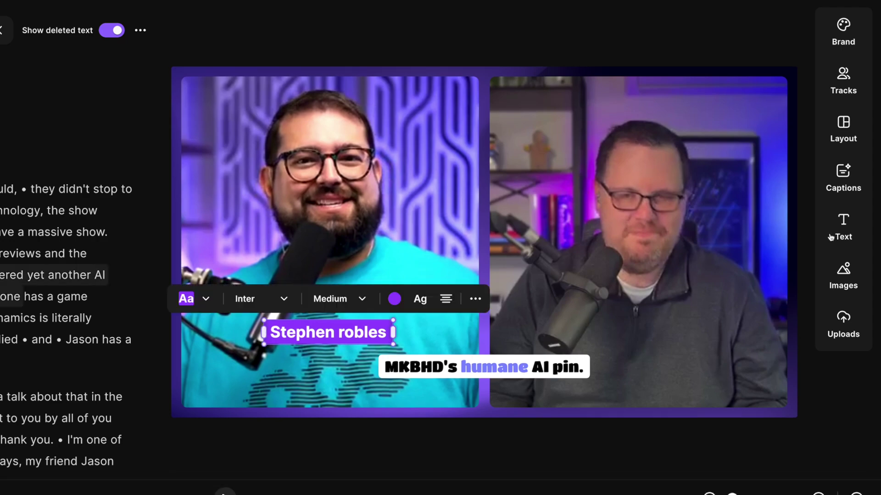
pyautogui.click(845, 272)
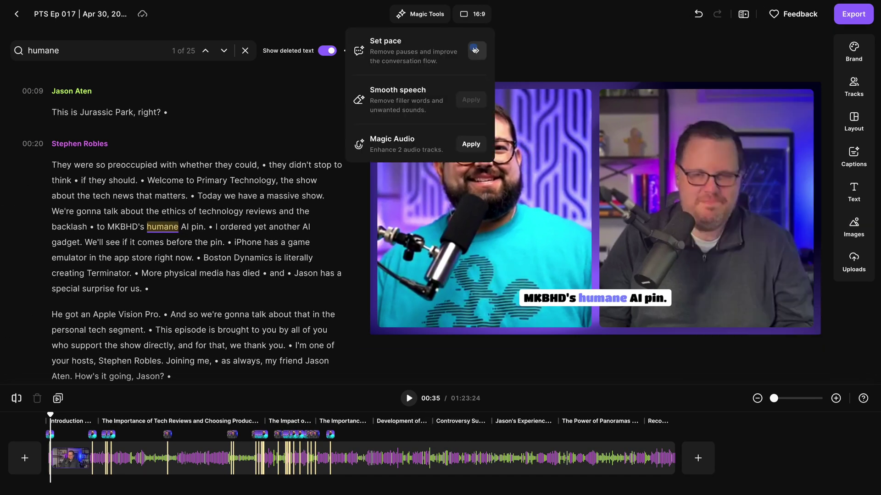
pyautogui.click(476, 50)
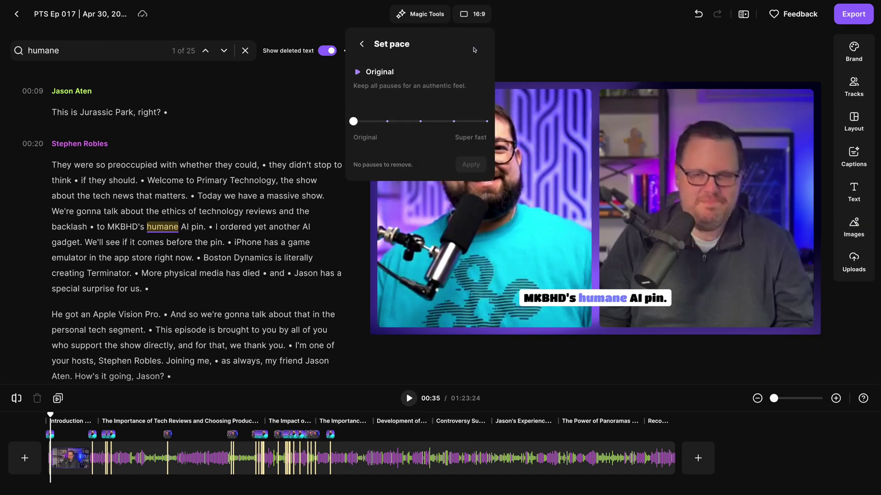